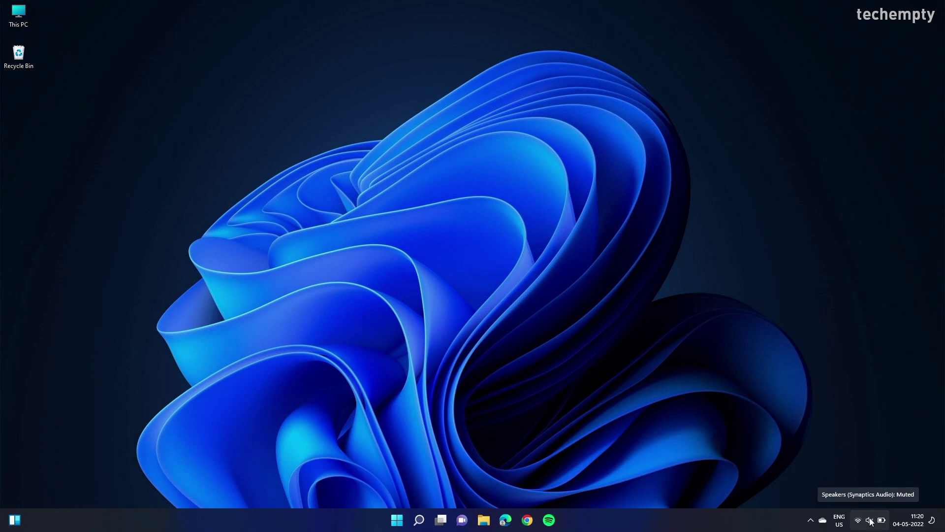
Step: Check the speaker's audio output devices in quick settings, then launch Device Manager from Win+X
{"action": "left_click", "coordinate": [870, 521]}
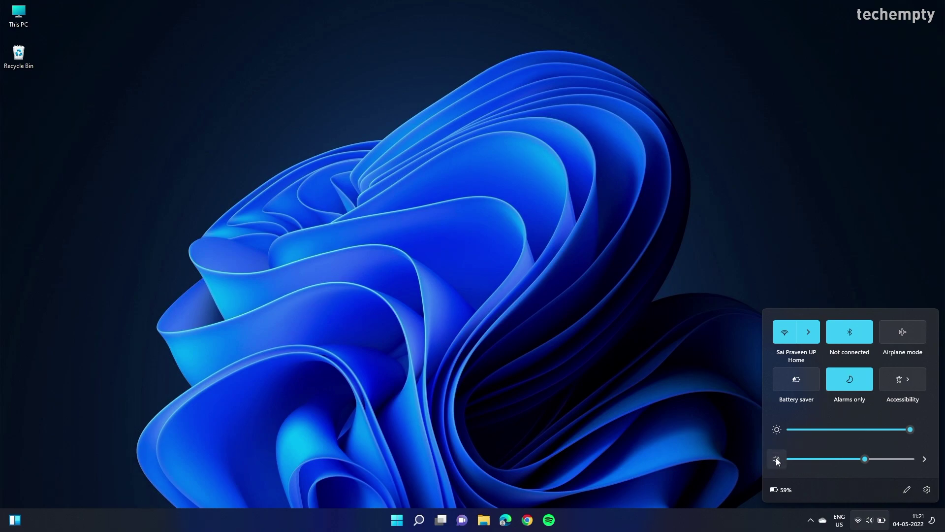
{"action": "left_click", "coordinate": [925, 460]}
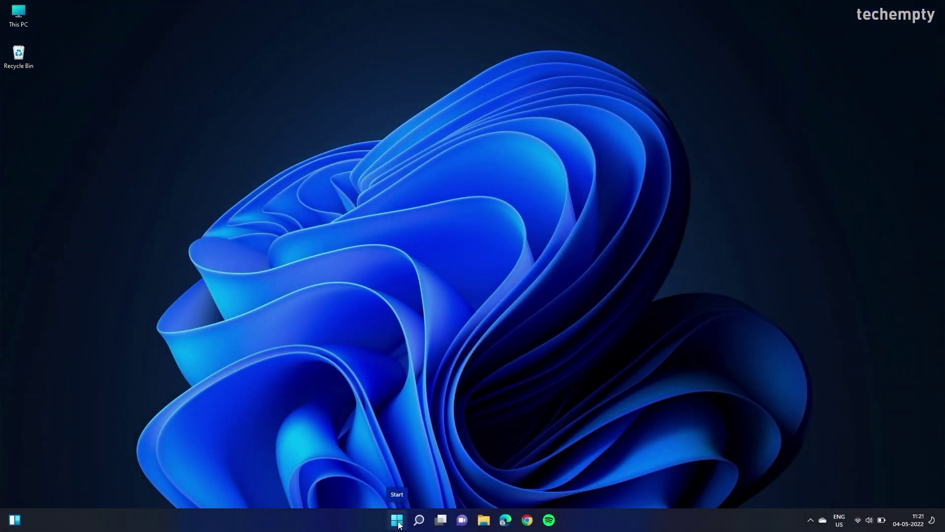
{"action": "right_click", "coordinate": [397, 520]}
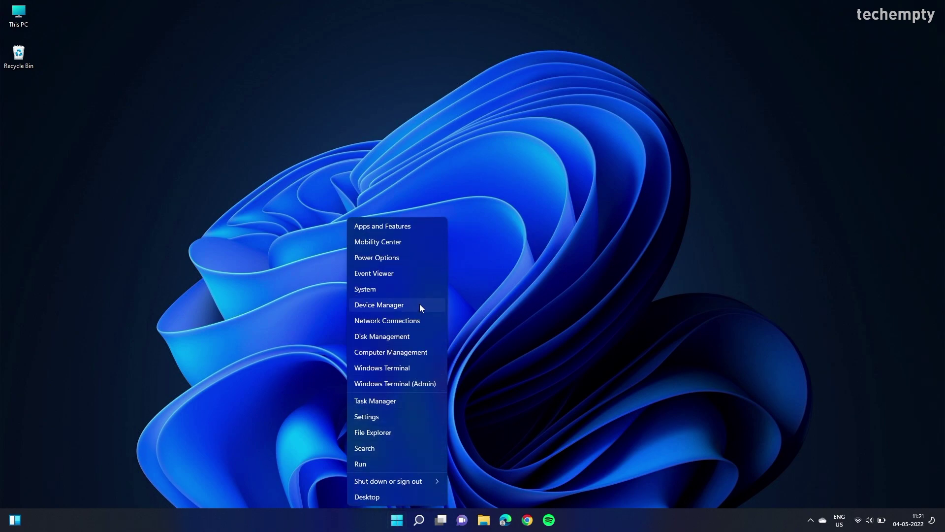
{"action": "left_click", "coordinate": [404, 305]}
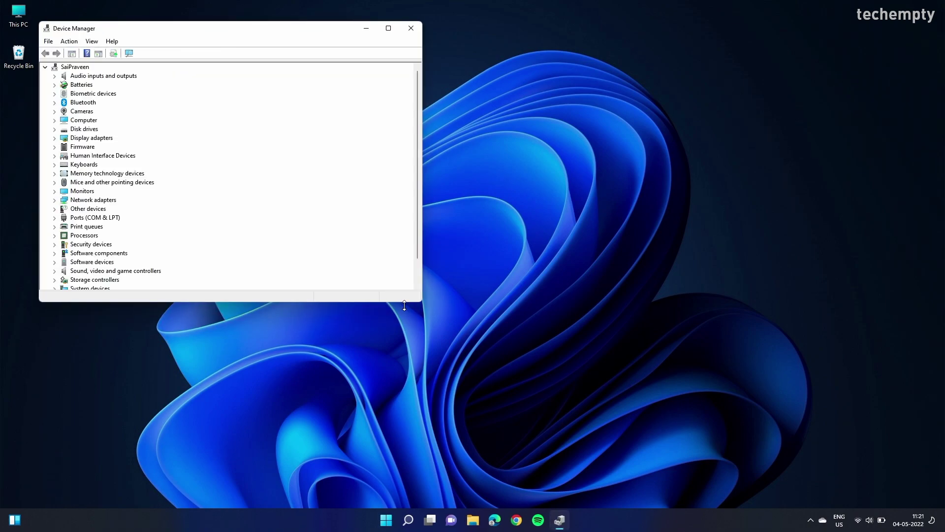
Step: Rescan for hardware changes and expand Sound, video and game controllers
{"action": "left_click", "coordinate": [130, 55]}
{"action": "scroll", "coordinate": [133, 187], "scroll_direction": "down", "scroll_amount": 1}
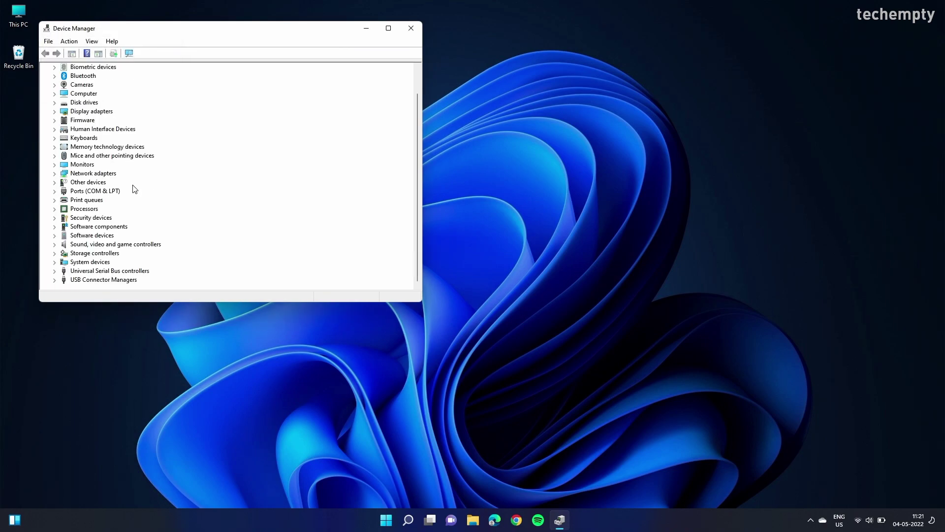
{"action": "left_click", "coordinate": [53, 245]}
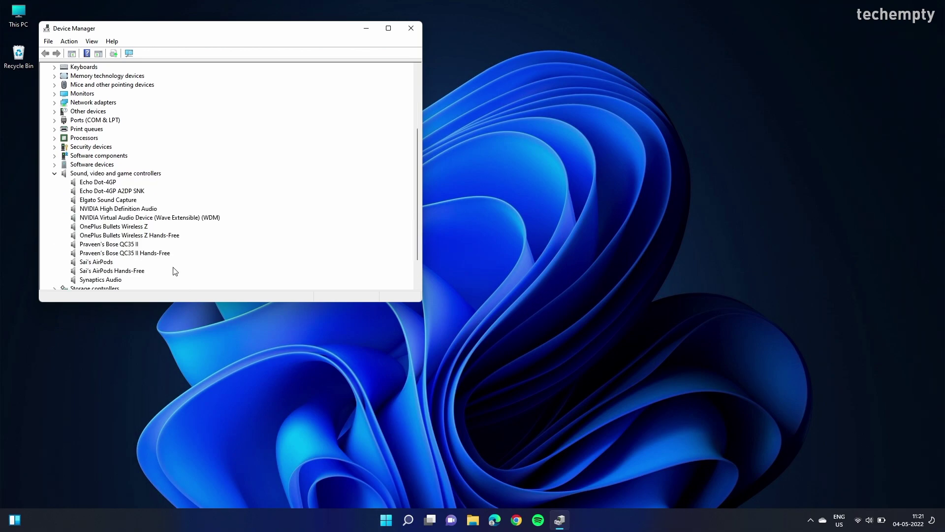
{"action": "scroll", "coordinate": [175, 271], "scroll_direction": "down", "scroll_amount": 1}
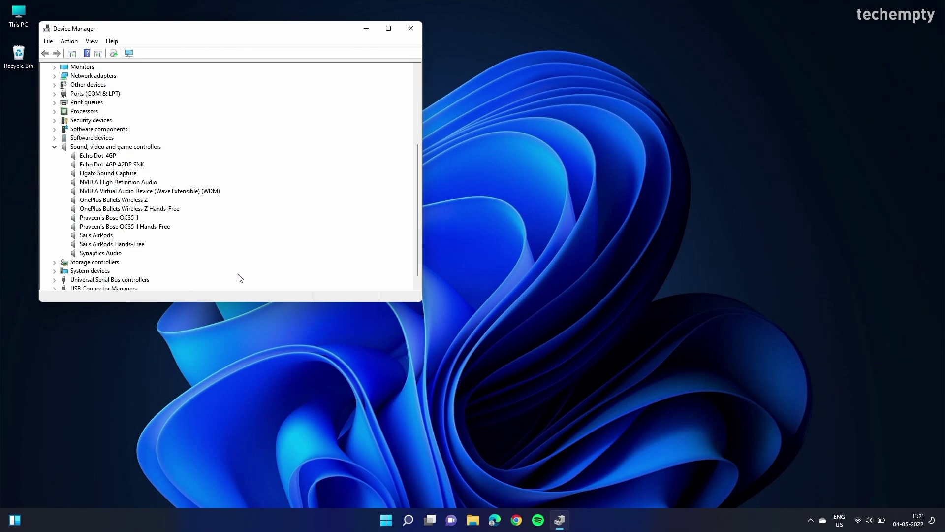
Step: Recheck the available audio outputs in quick settings, then select the Synaptics Audio device
{"action": "left_click", "coordinate": [863, 517]}
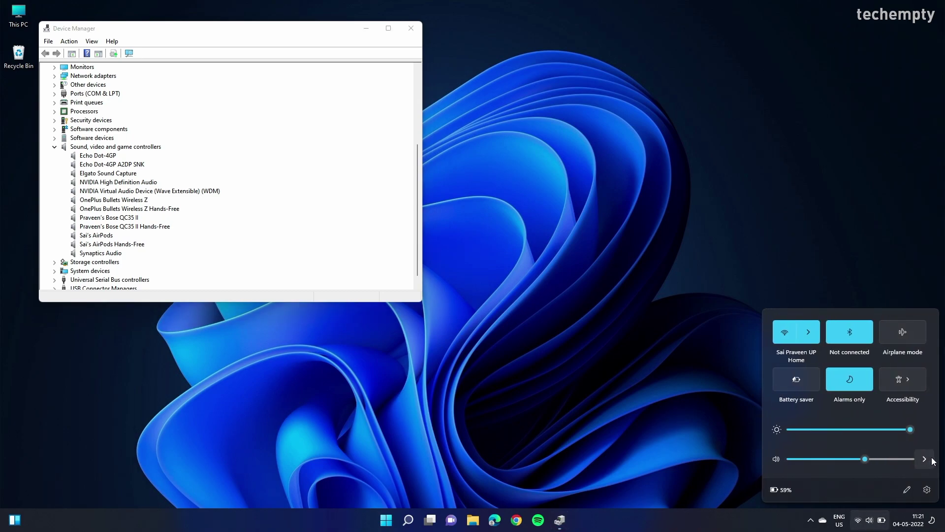
{"action": "left_click", "coordinate": [931, 460]}
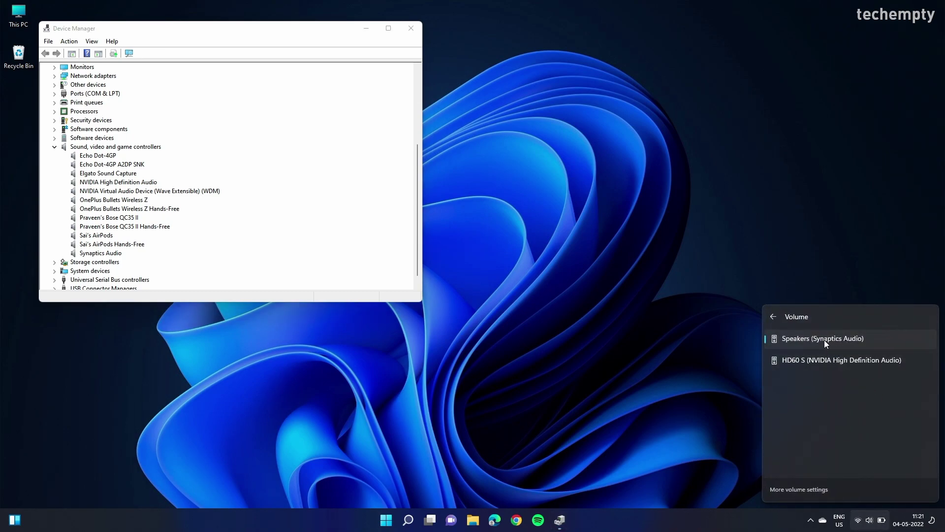
{"action": "left_click", "coordinate": [614, 361]}
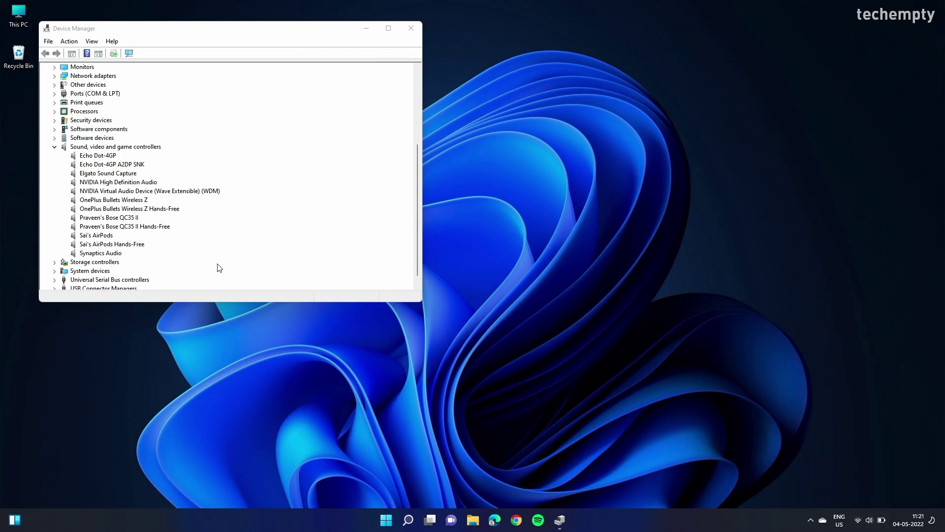
{"action": "left_click", "coordinate": [110, 254]}
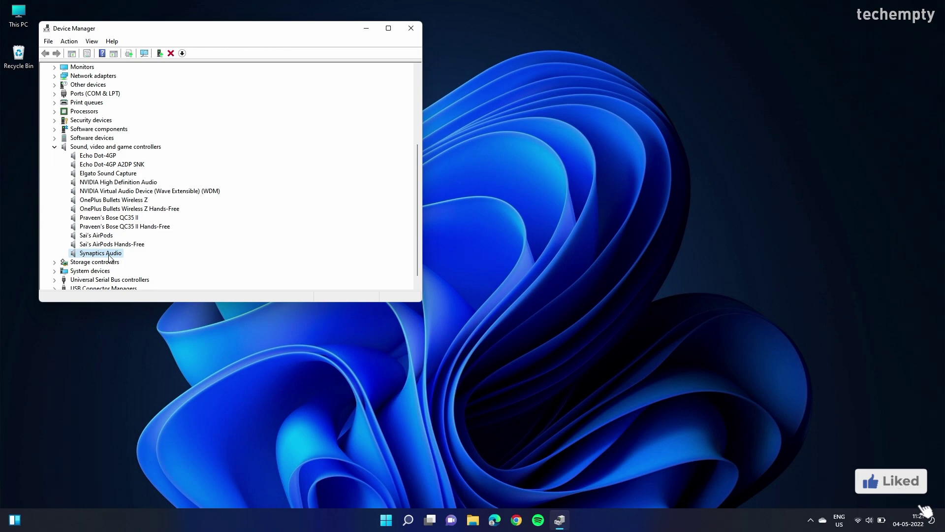
Step: Reinstall the Synaptics Audio driver from the Driver tab, picking it from drivers already on the computer
{"action": "right_click", "coordinate": [109, 257]}
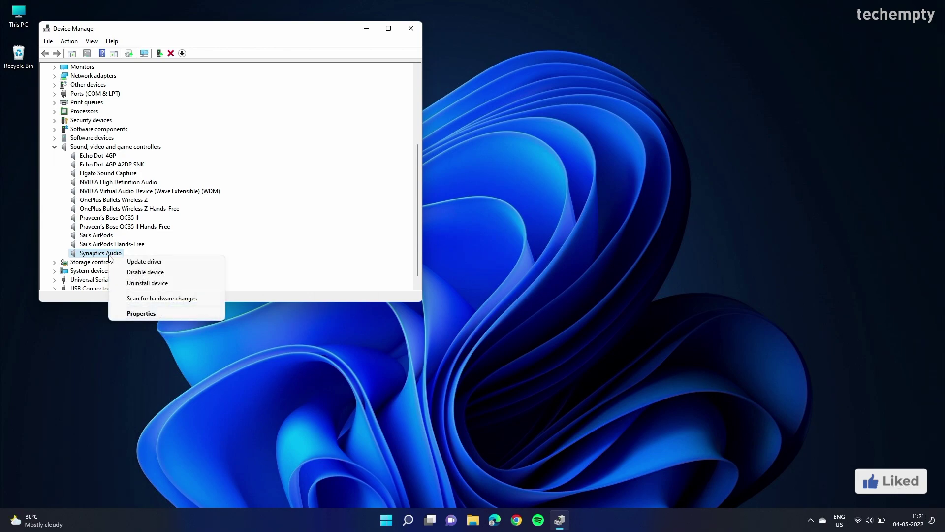
{"action": "left_click", "coordinate": [139, 315]}
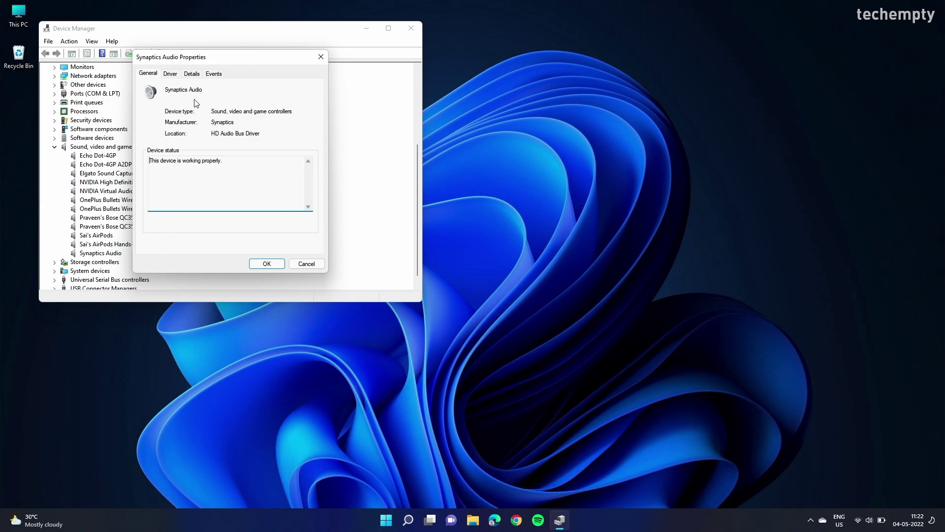
{"action": "left_click", "coordinate": [171, 74]}
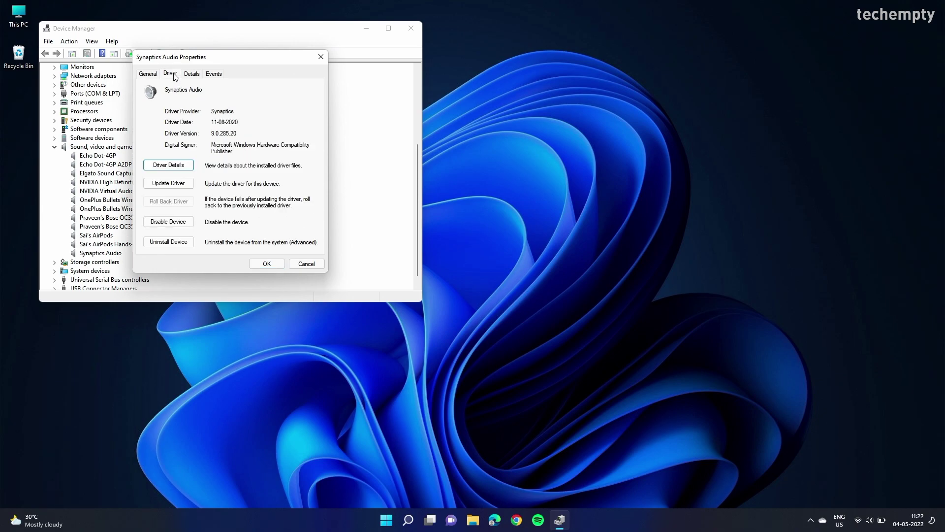
{"action": "left_click", "coordinate": [182, 184]}
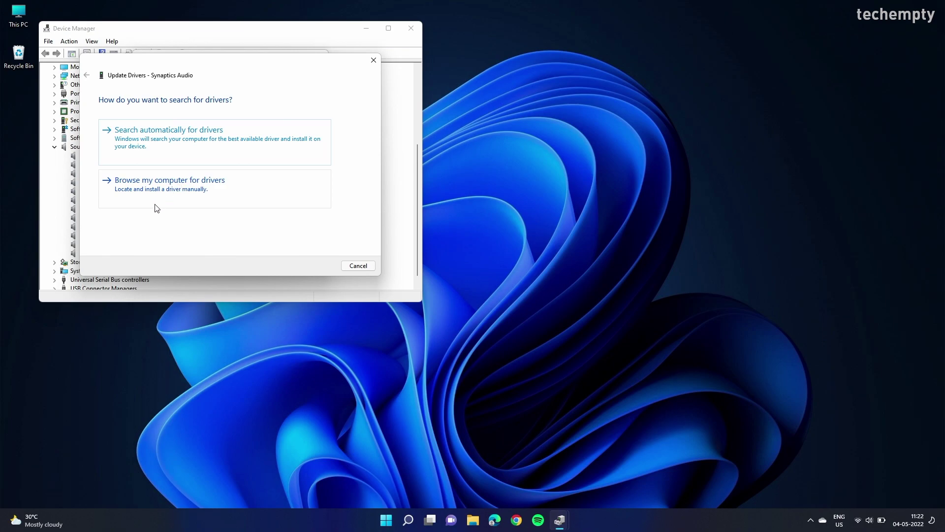
{"action": "left_click", "coordinate": [205, 196]}
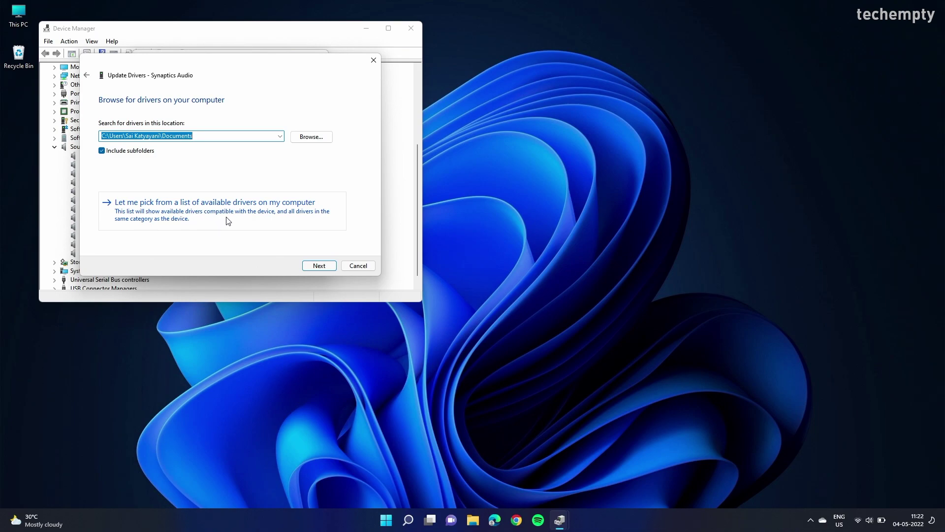
{"action": "left_click", "coordinate": [272, 218]}
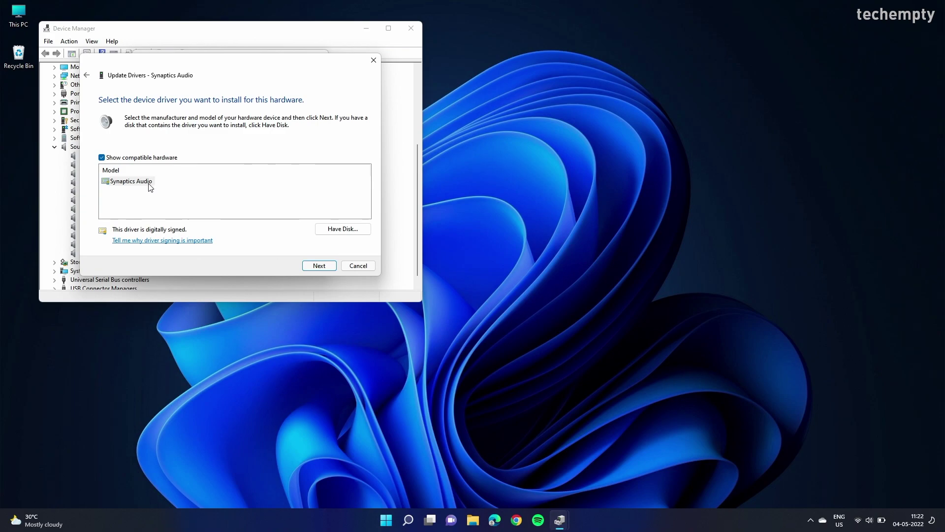
{"action": "left_click", "coordinate": [149, 187]}
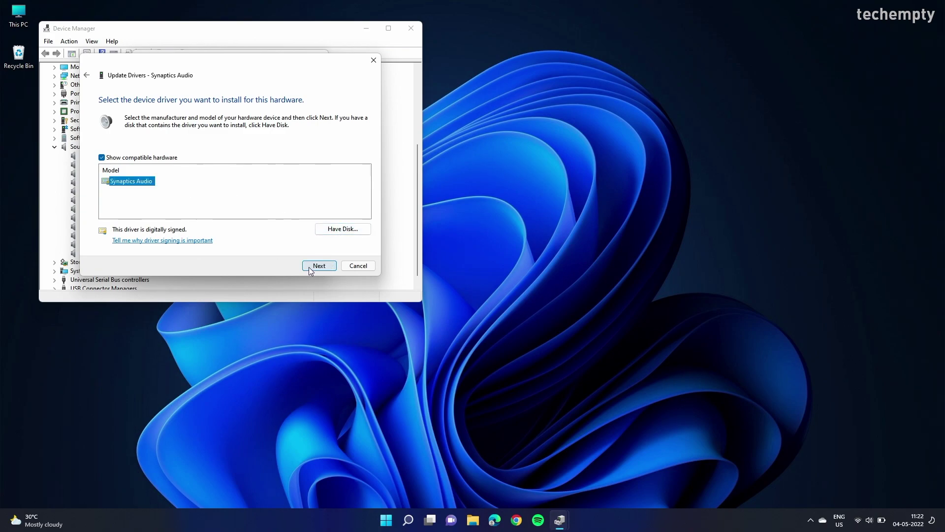
{"action": "left_click", "coordinate": [309, 267]}
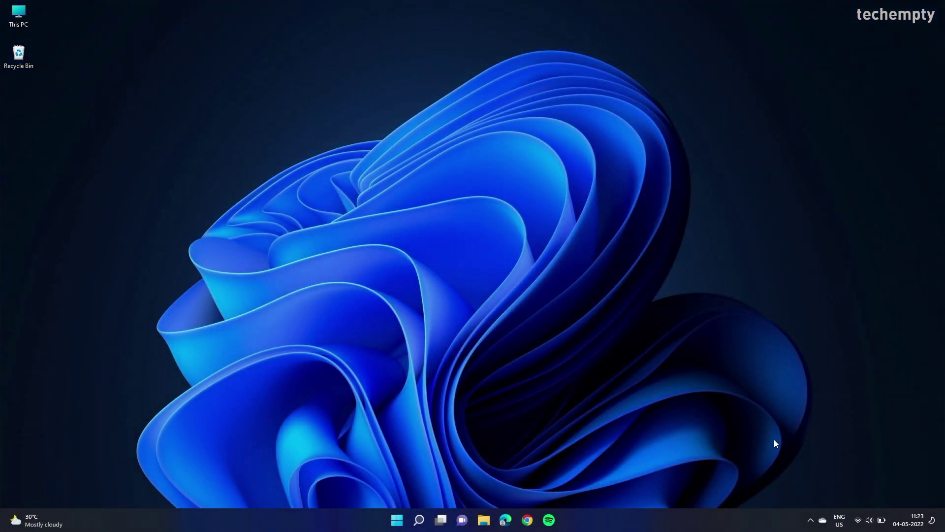
Step: Go to Sound settings from the taskbar speaker icon and open More sound settings
{"action": "right_click", "coordinate": [871, 522]}
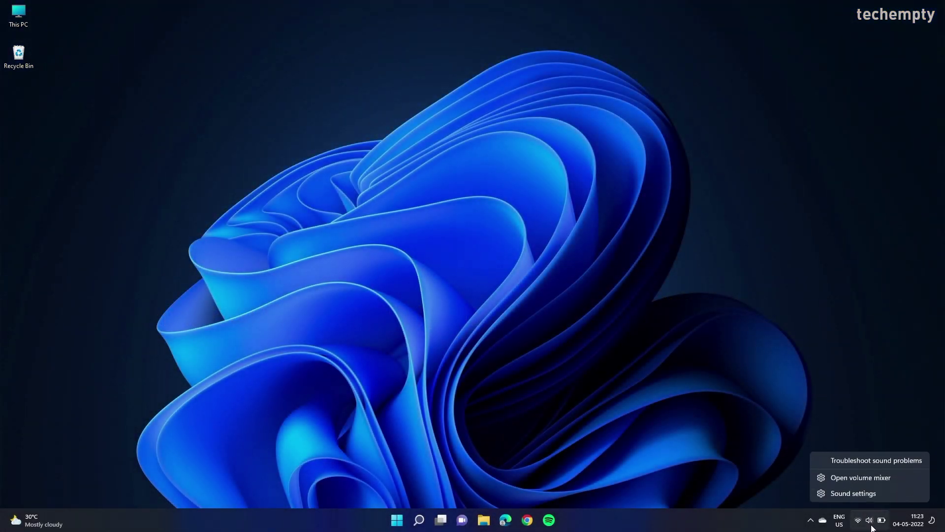
{"action": "left_click", "coordinate": [872, 493]}
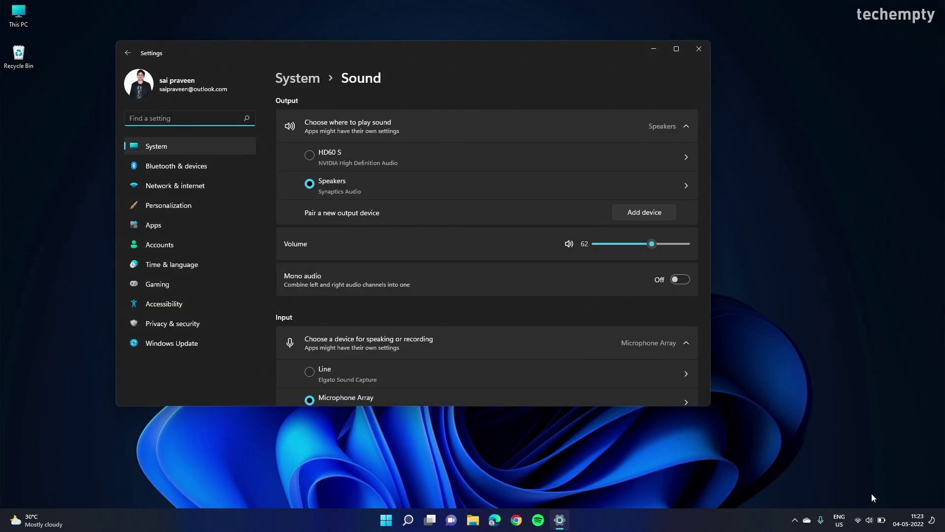
{"action": "scroll", "coordinate": [597, 349], "scroll_direction": "down", "scroll_amount": 2}
{"action": "scroll", "coordinate": [597, 350], "scroll_direction": "down", "scroll_amount": 3}
{"action": "scroll", "coordinate": [598, 350], "scroll_direction": "down", "scroll_amount": 3}
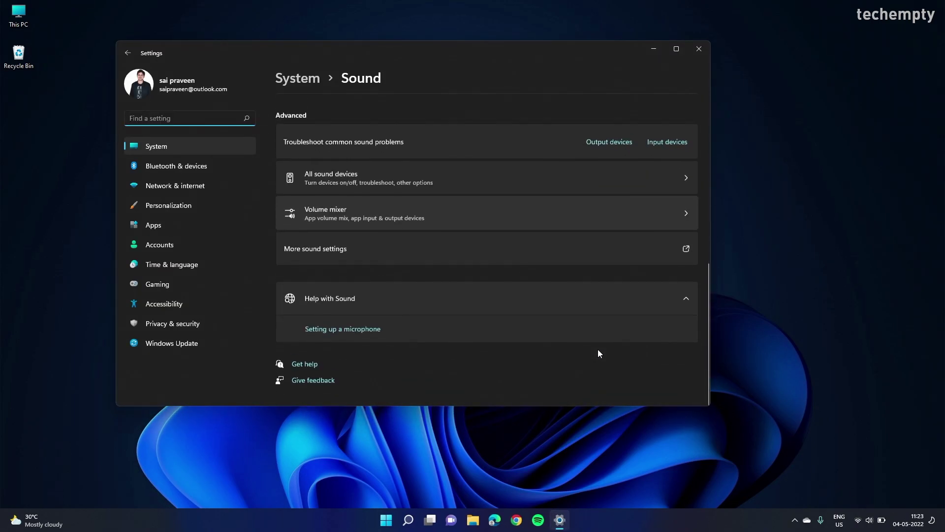
{"action": "scroll", "coordinate": [597, 349], "scroll_direction": "up", "scroll_amount": 1}
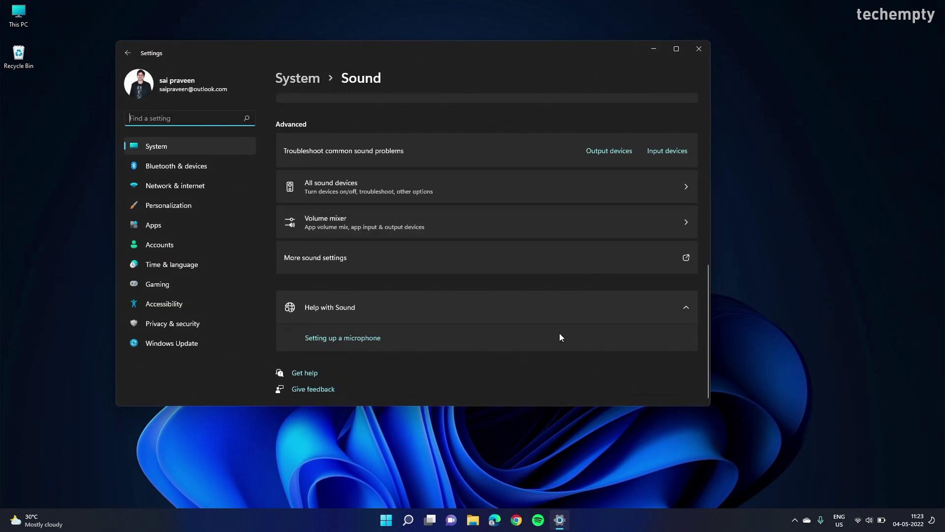
{"action": "left_click", "coordinate": [553, 261]}
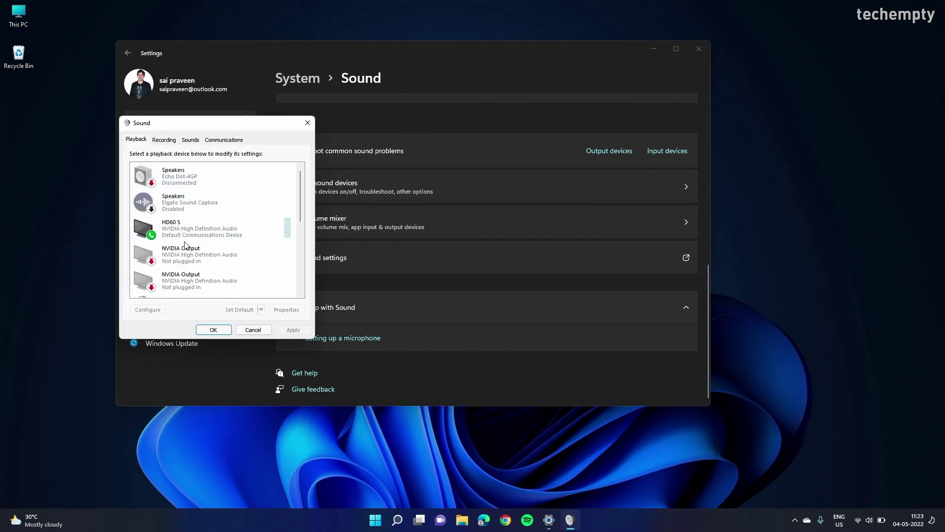
Step: Set the Synaptics speakers' default format to 16 bit, 48000 Hz and play a test tone
{"action": "scroll", "coordinate": [185, 245], "scroll_direction": "down", "scroll_amount": 3}
{"action": "scroll", "coordinate": [185, 244], "scroll_direction": "down", "scroll_amount": 2}
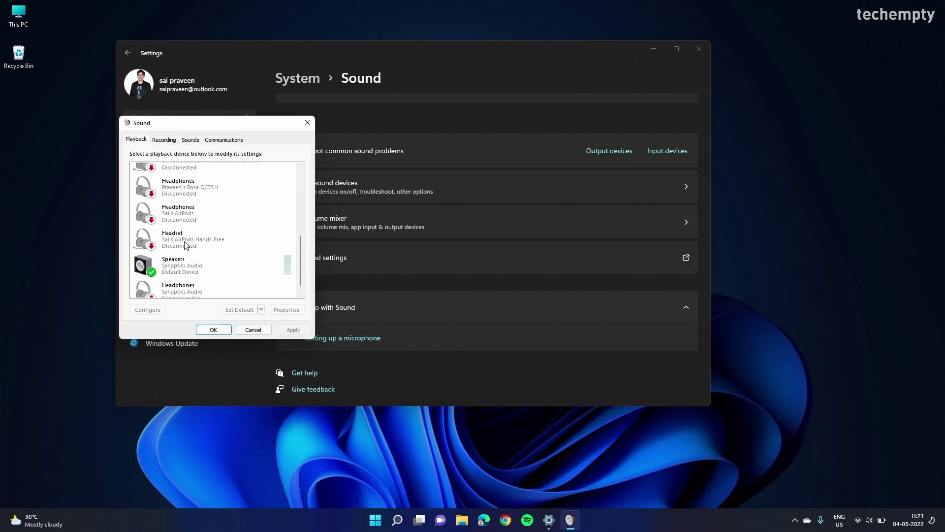
{"action": "left_click", "coordinate": [193, 271]}
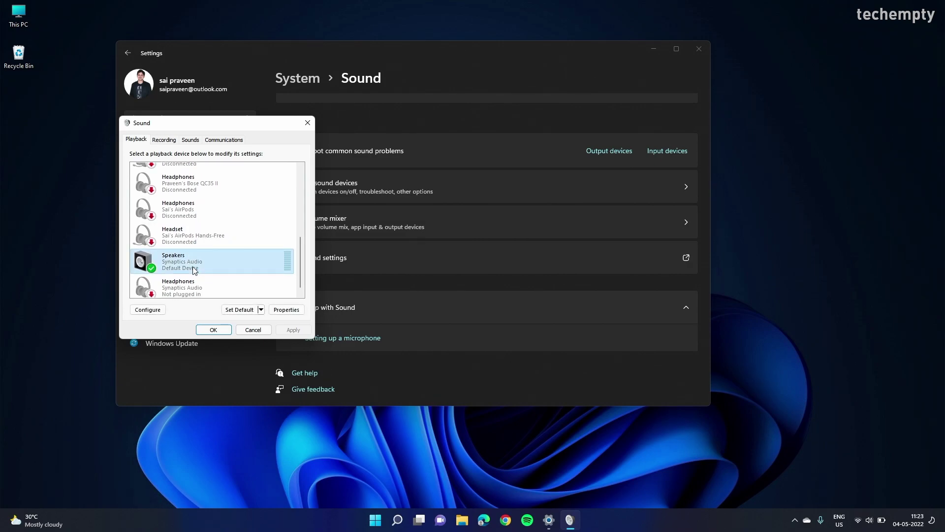
{"action": "left_click", "coordinate": [290, 310]}
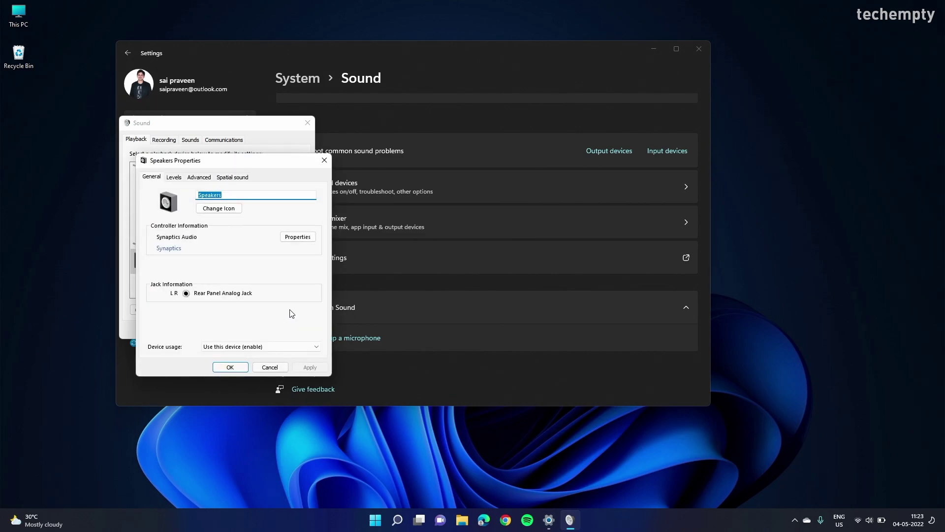
{"action": "left_click", "coordinate": [197, 179]}
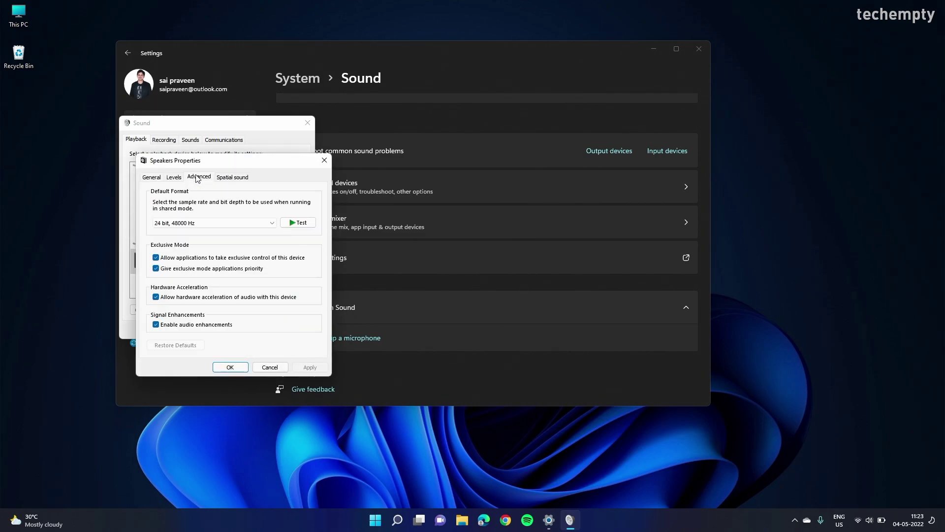
{"action": "left_click", "coordinate": [272, 223]}
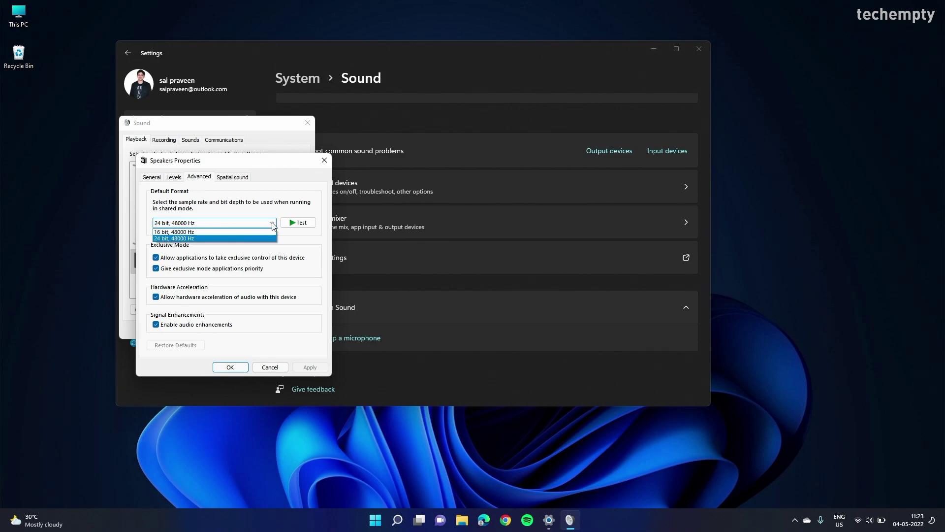
{"action": "left_click", "coordinate": [256, 232]}
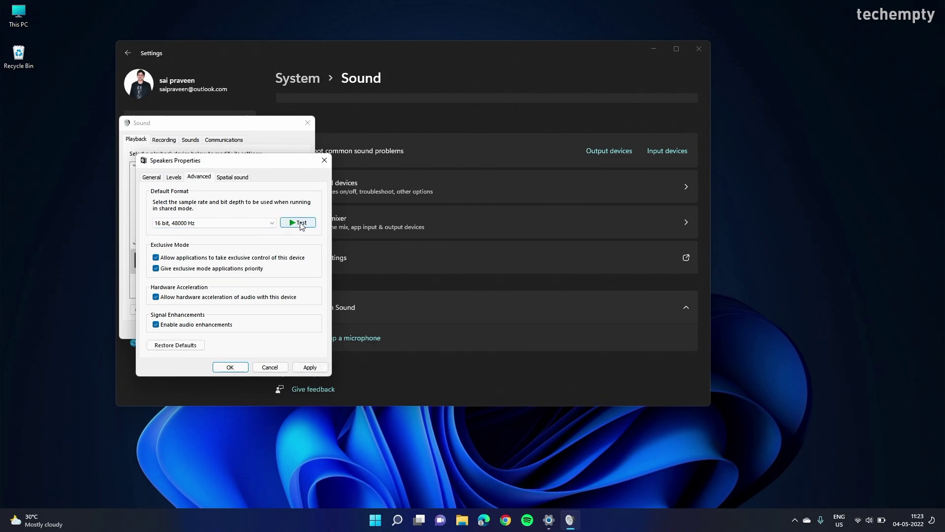
{"action": "left_click", "coordinate": [302, 224]}
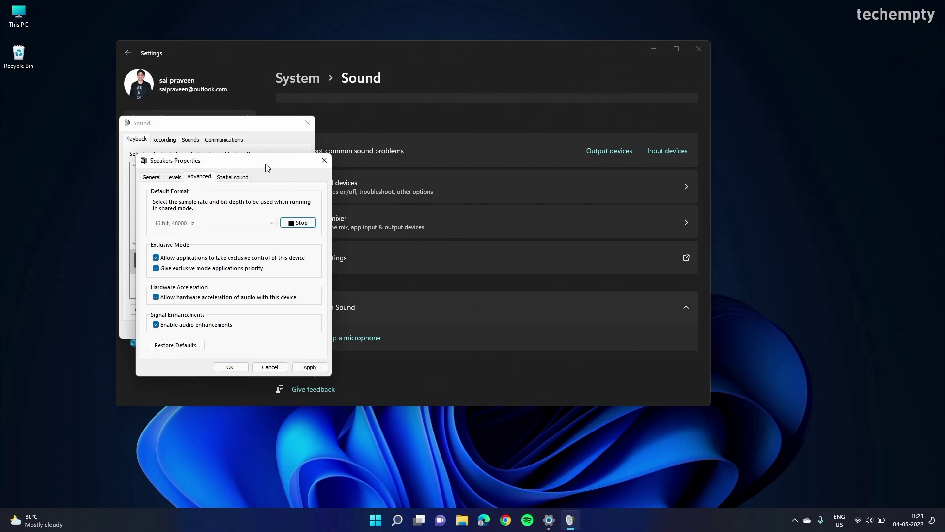
Step: Switch the speaker format back to 24 bit, 48000 Hz and test again
{"action": "left_click_drag", "start_coordinate": [266, 167], "coordinate": [466, 136]}
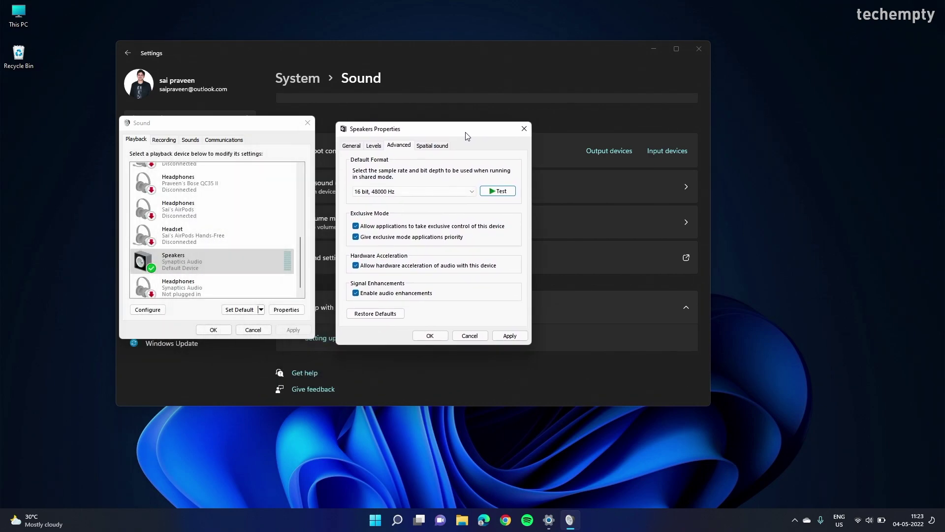
{"action": "left_click", "coordinate": [429, 191]}
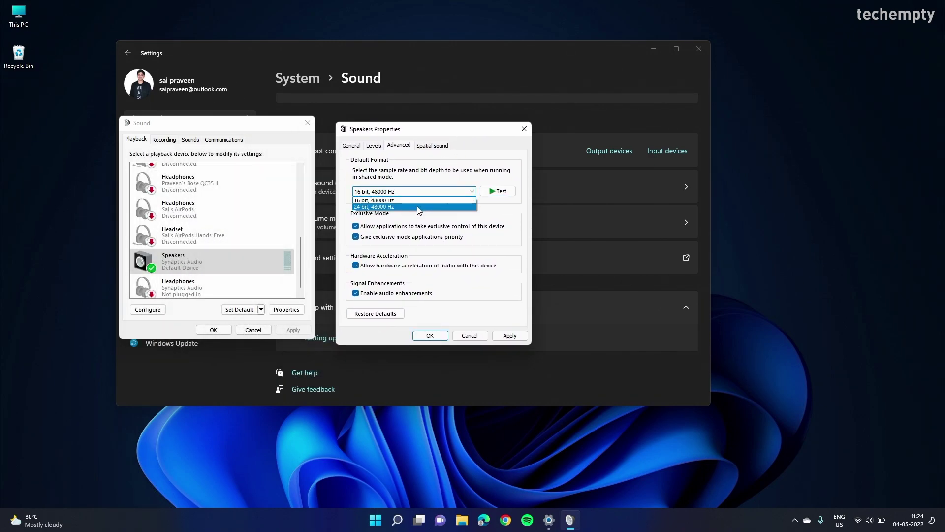
{"action": "left_click", "coordinate": [419, 210]}
{"action": "left_click", "coordinate": [496, 192]}
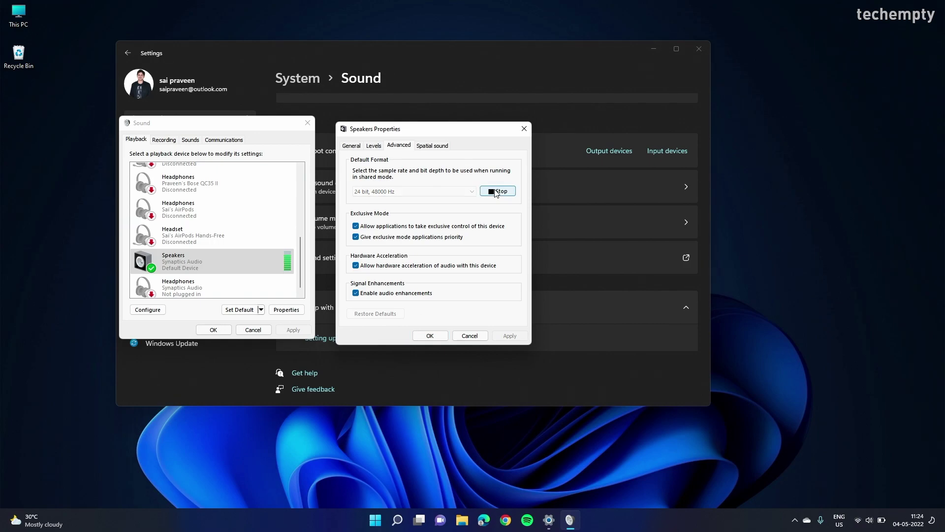